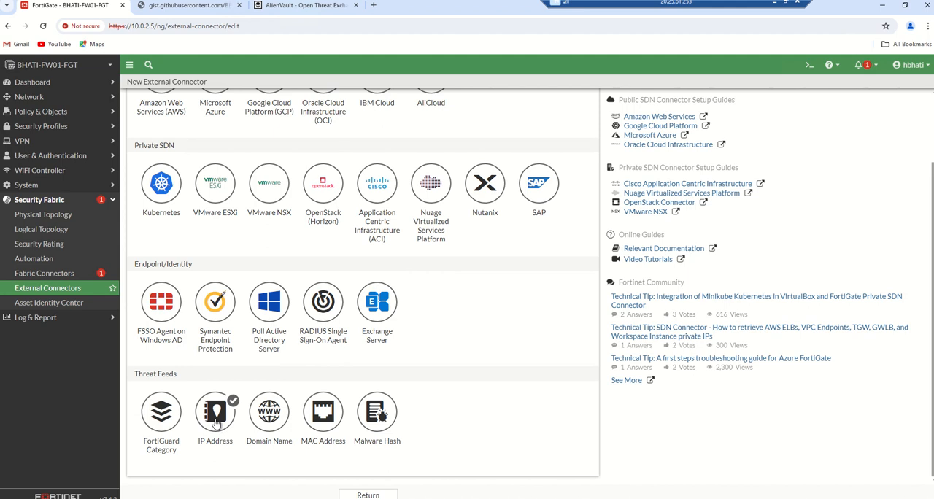
- Switch to the gist.githubusercontent.com raw IP list and reload it
left_click(184, 8)
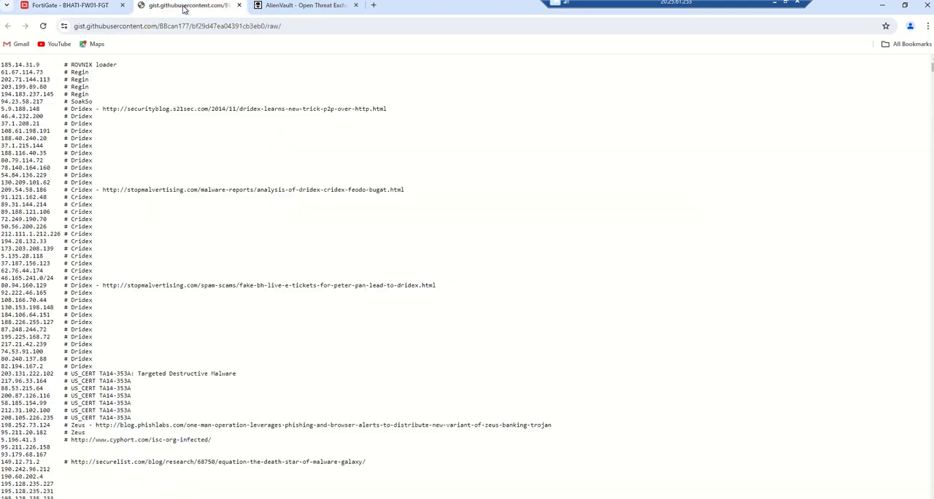
left_click(304, 26)
key("Return")
left_click(311, 26)
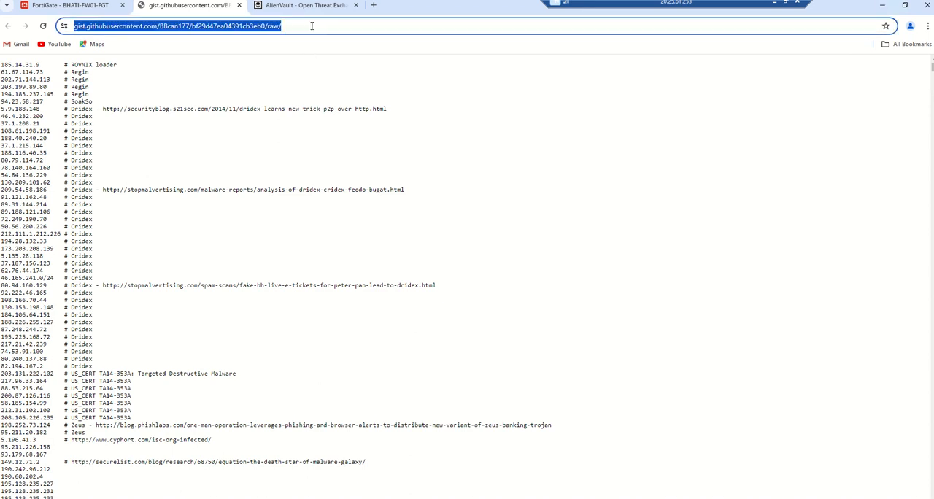
key("Return")
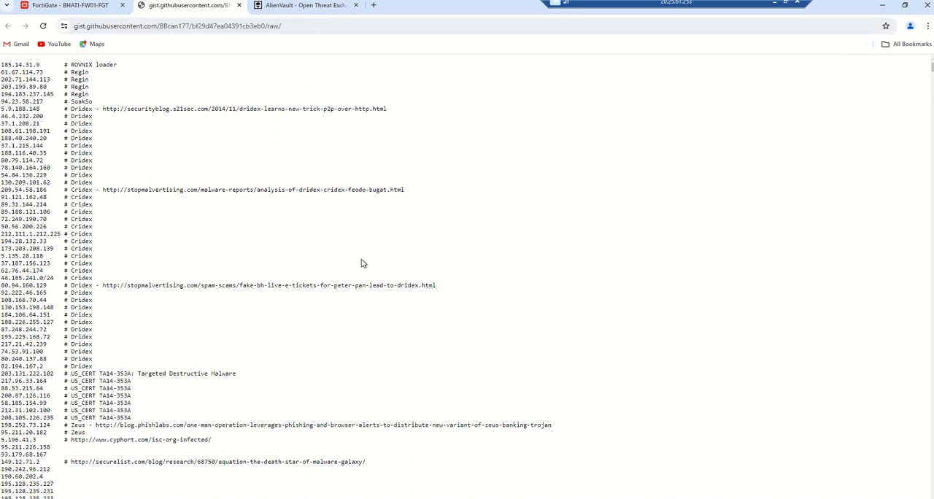
- Compare the continuous ping to 5.9.188.148 in Command Prompt with that address's Dridex entry in the raw IP list
key("alt+Tab")
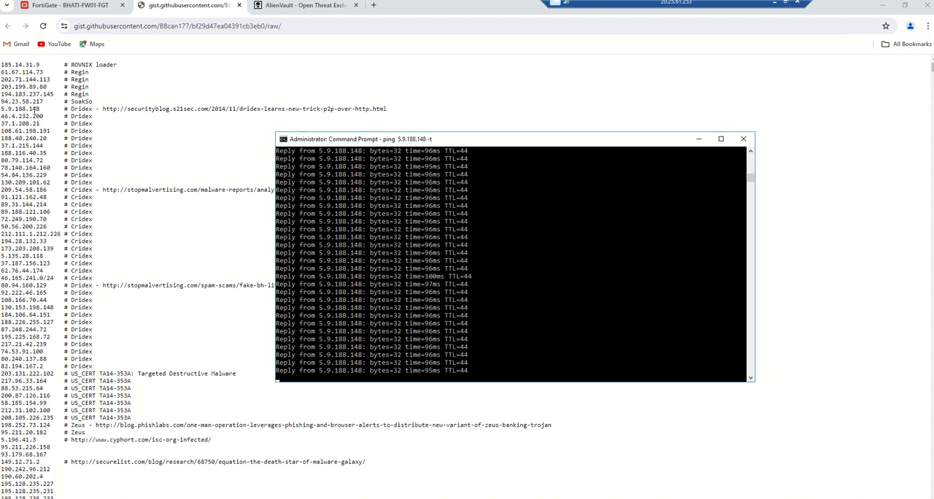
left_click_drag(42, 108, 2, 111)
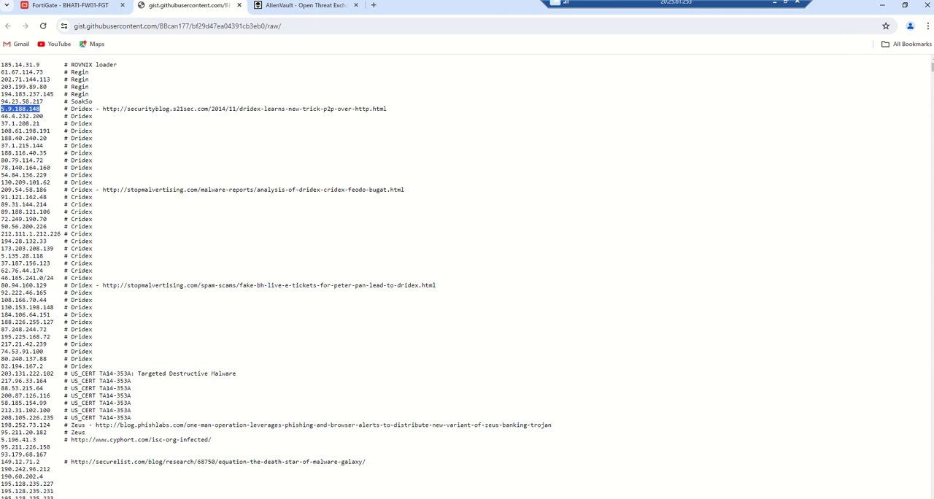
key("alt+Tab")
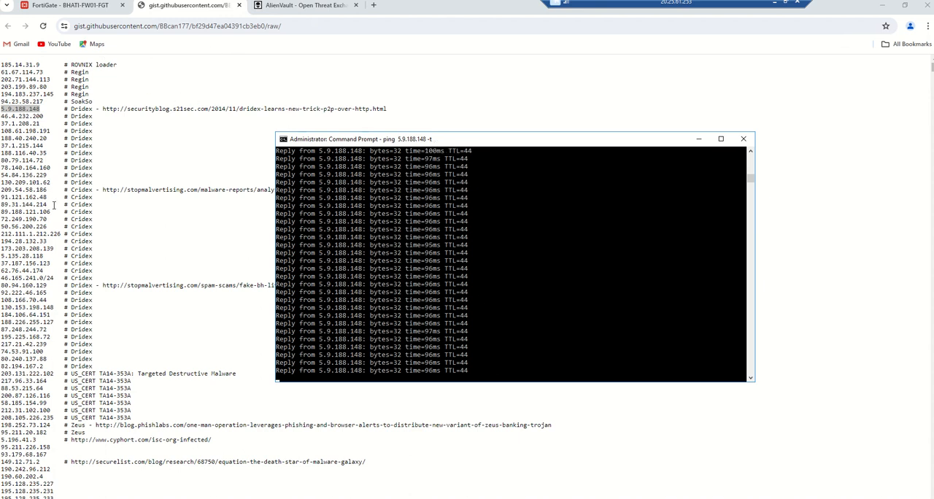
- Examine the malicious IP addresses and their source references throughout the raw threat list
scroll(52, 216, "down", 3)
scroll(52, 216, "down", 12)
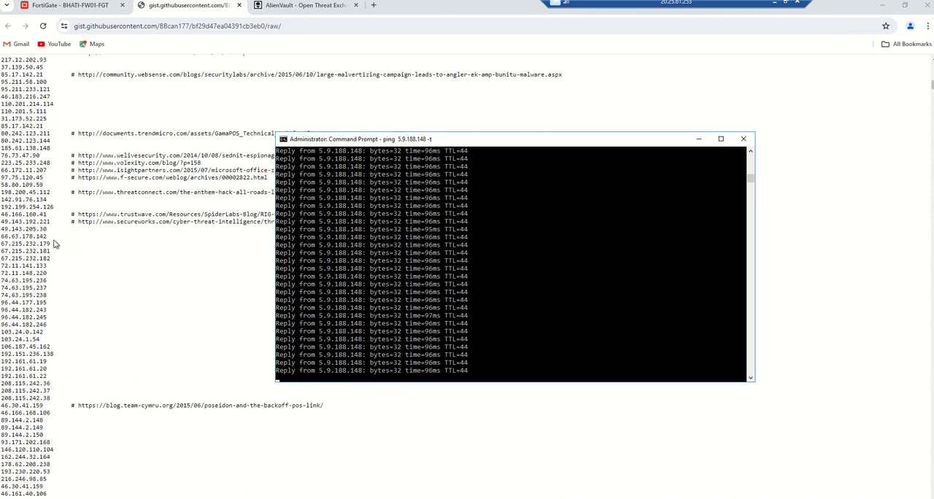
scroll(53, 244, "down", 12)
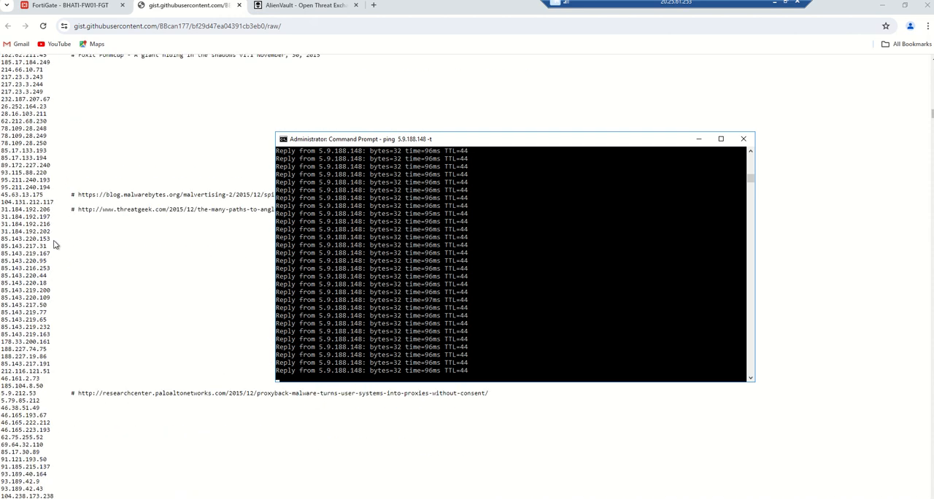
scroll(53, 244, "down", 12)
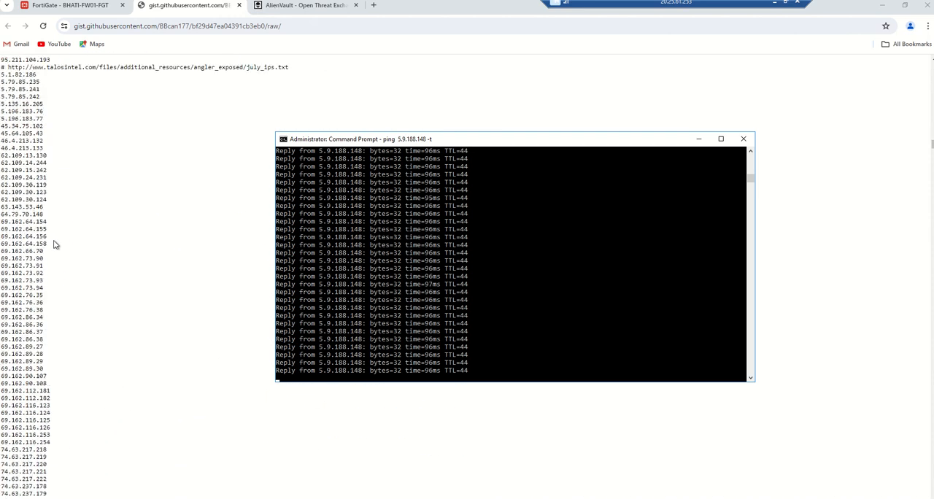
scroll(54, 244, "down", 12)
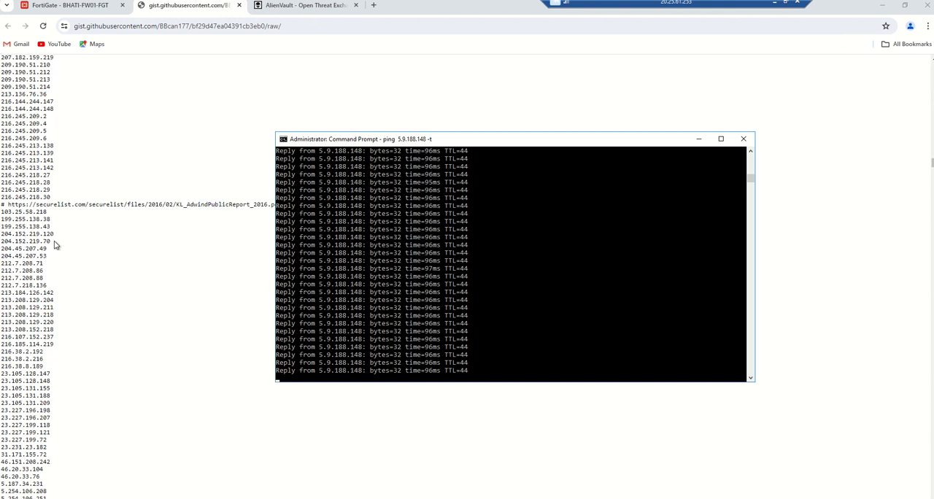
scroll(54, 244, "down", 4)
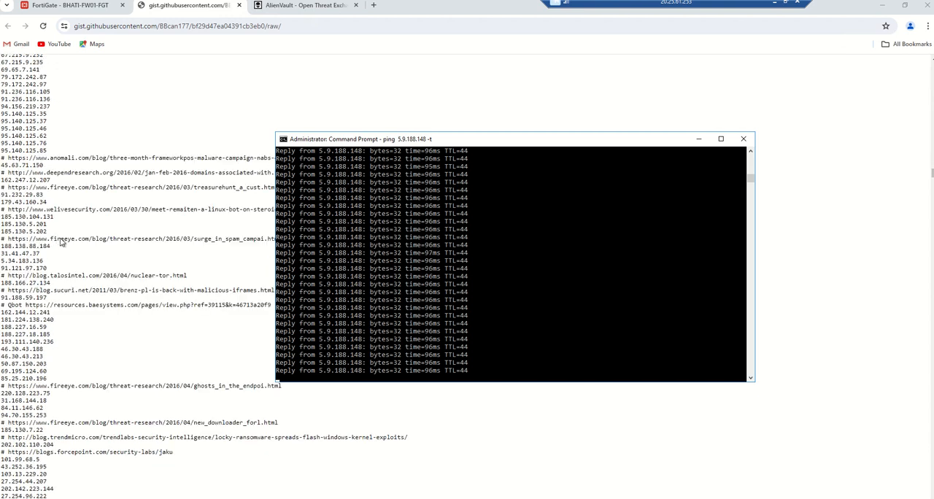
scroll(98, 234, "down", 10)
scroll(99, 235, "up", 10)
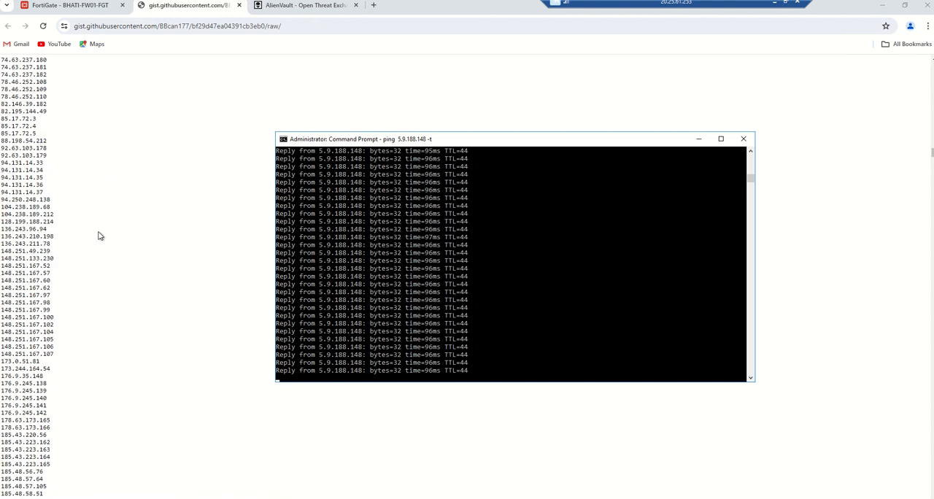
scroll(100, 235, "up", 10)
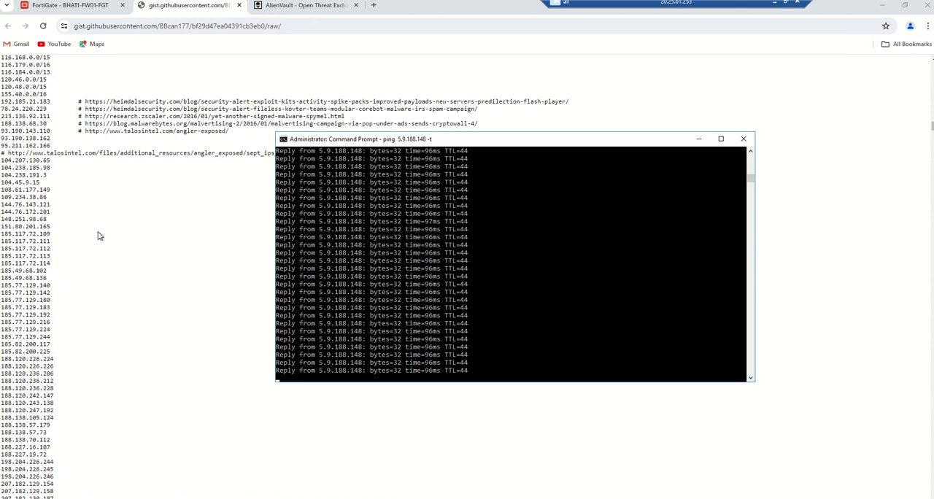
scroll(98, 236, "up", 10)
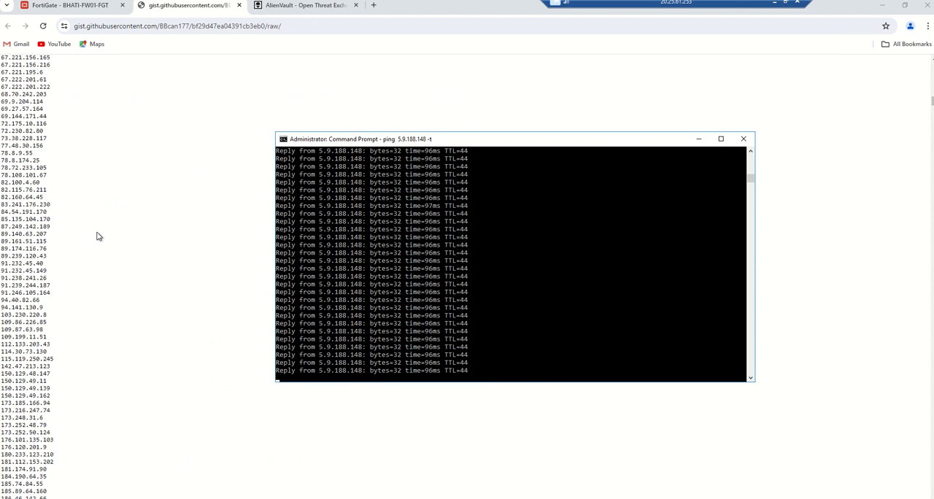
scroll(98, 236, "up", 10)
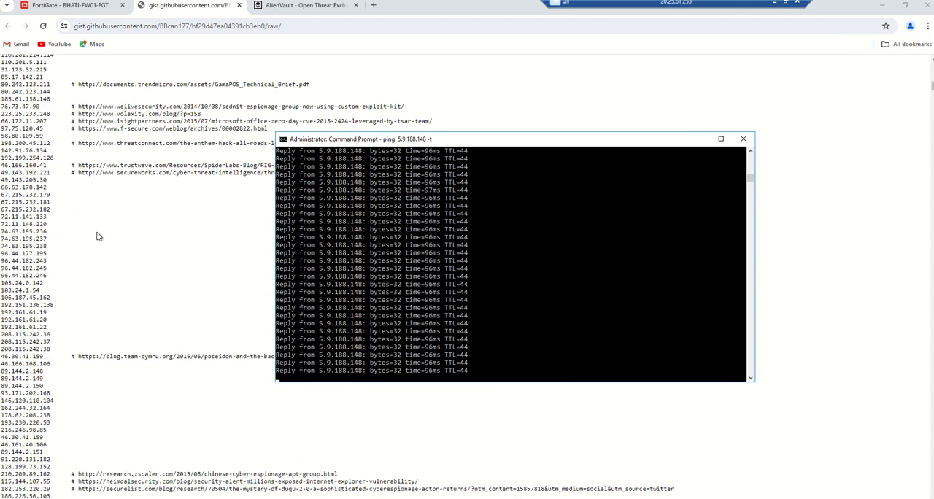
scroll(97, 236, "up", 10)
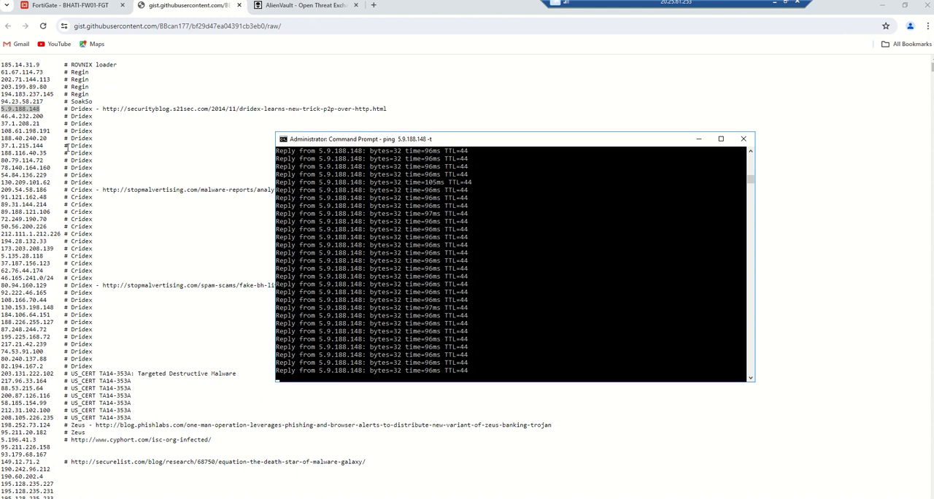
- Return to FortiGate, start a new IP Address threat feed connector and name it TI-OS
left_click(76, 7)
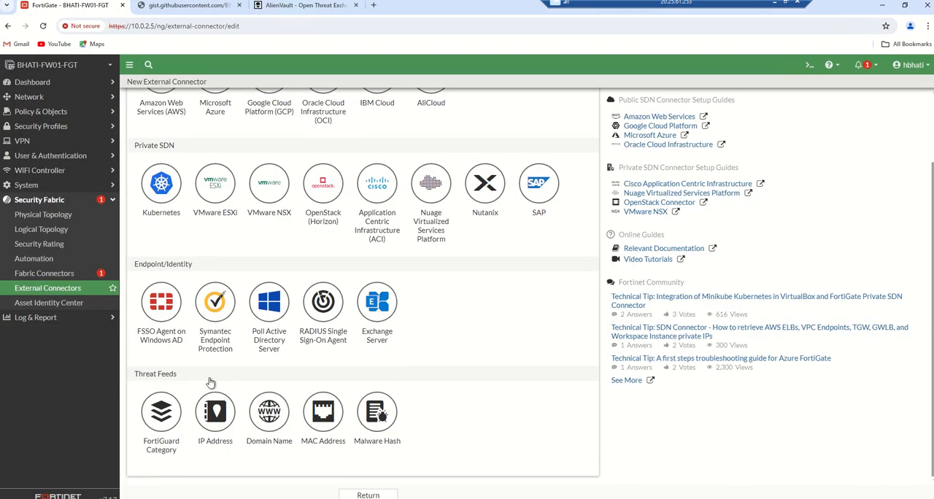
left_click(223, 414)
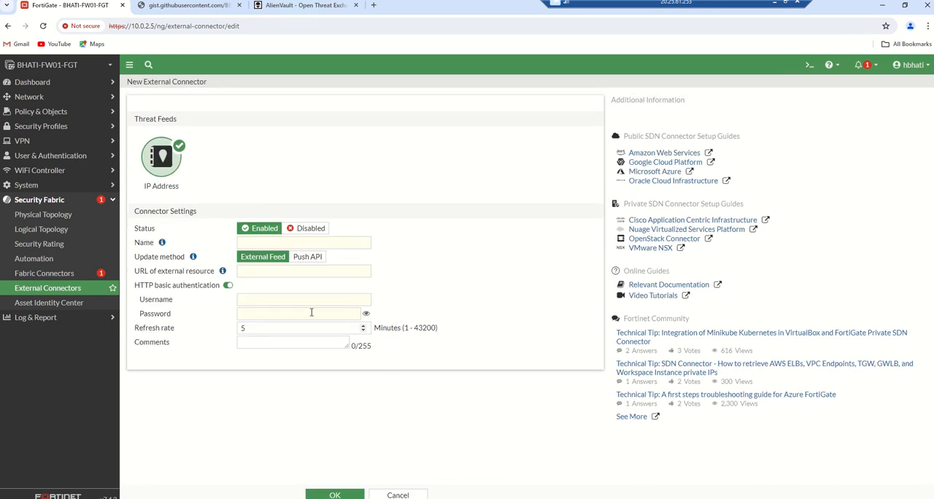
left_click(258, 244)
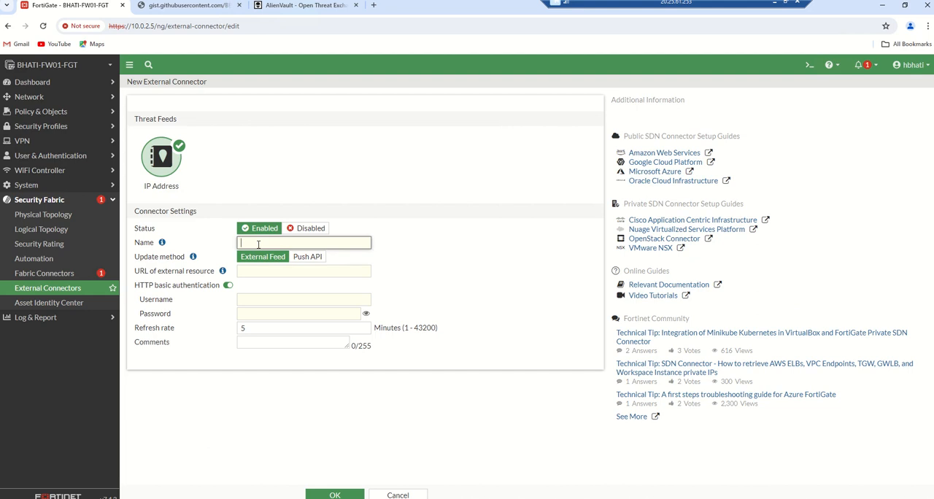
type("Extern")
key("BackSpace")
key("BackSpace")
key("BackSpace")
key("BackSpace")
left_click(437, 249)
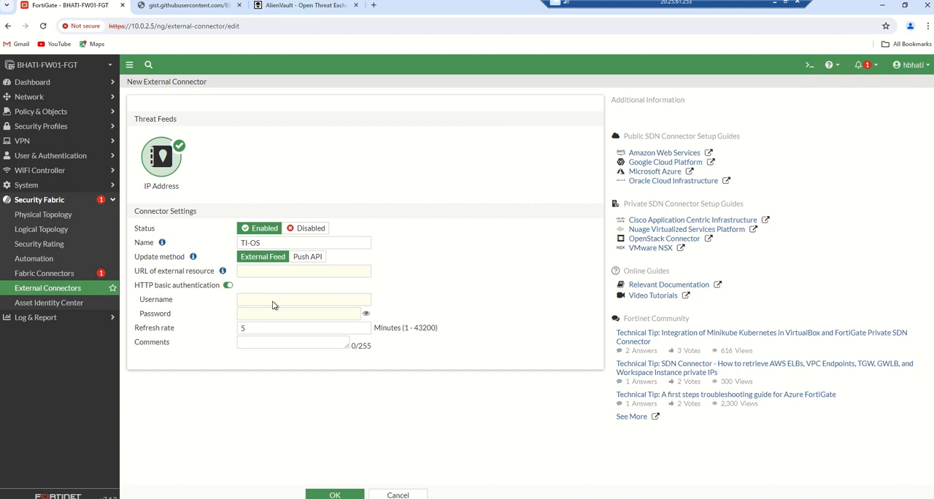
left_click(171, 6)
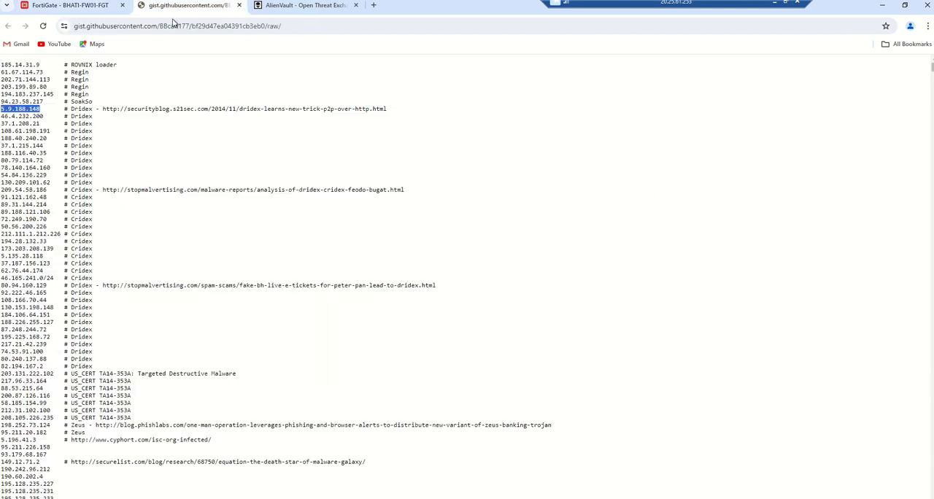
left_click(173, 26)
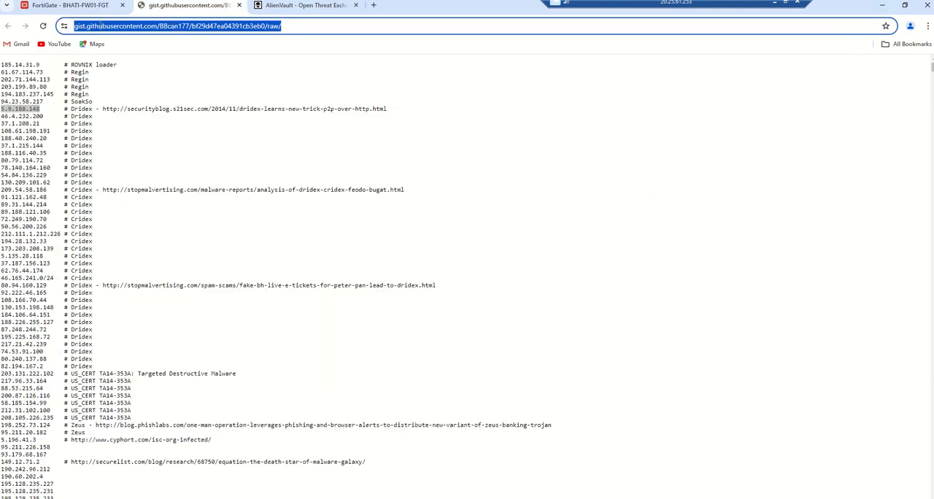
left_click(73, 6)
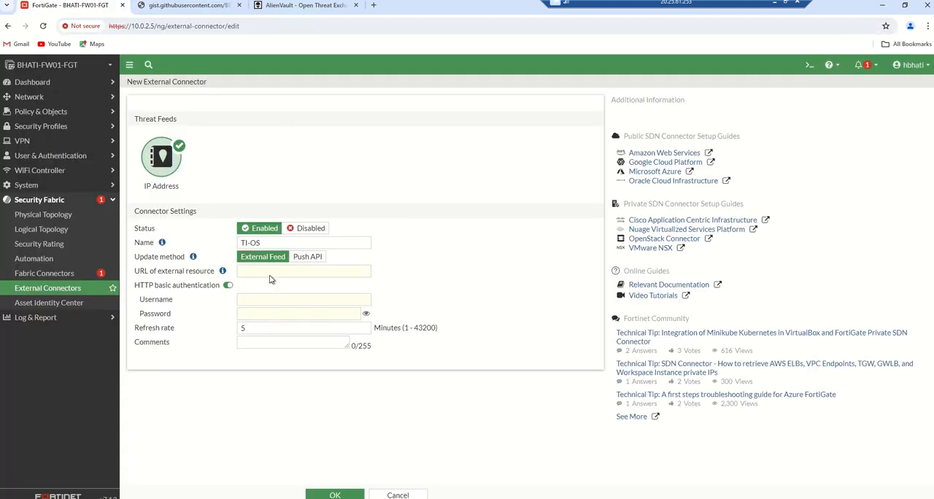
left_click(270, 273)
key("ctrl+v")
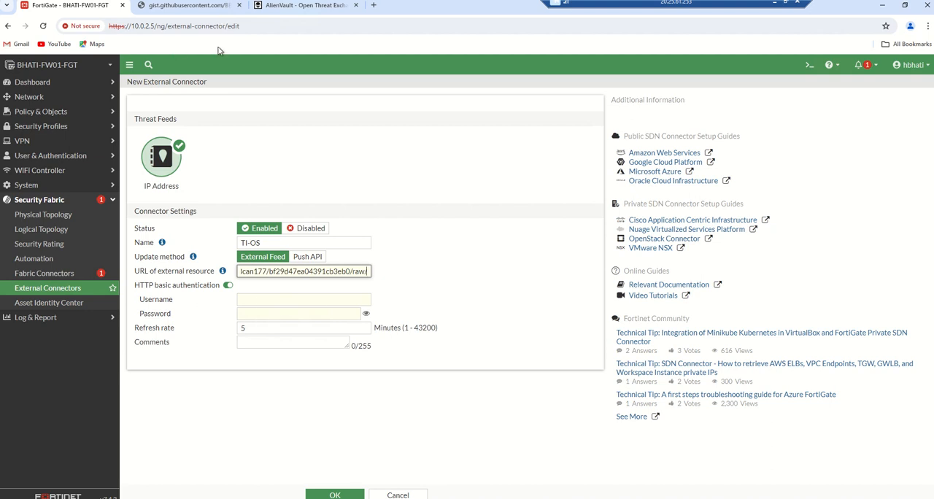
- Turn off HTTP basic authentication for the TI-OS connector and save it with a 5-minute refresh rate
left_click(227, 286)
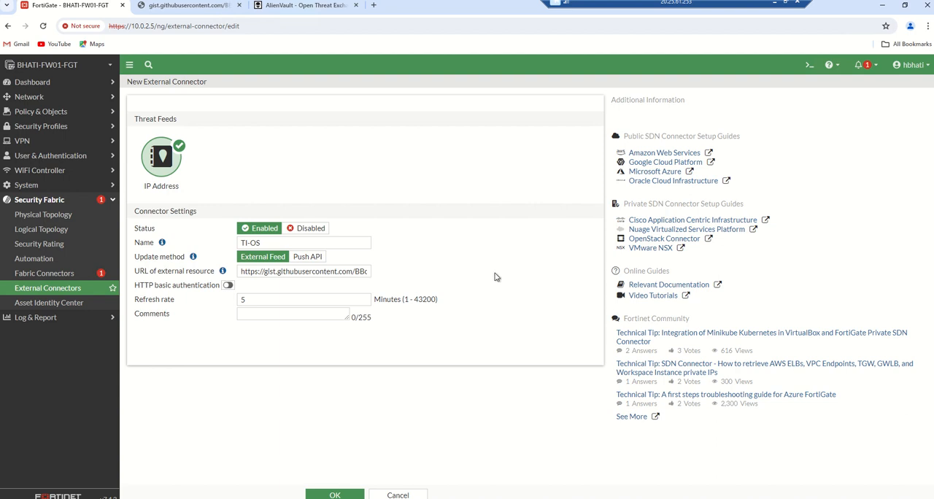
left_click_drag(254, 299, 222, 303)
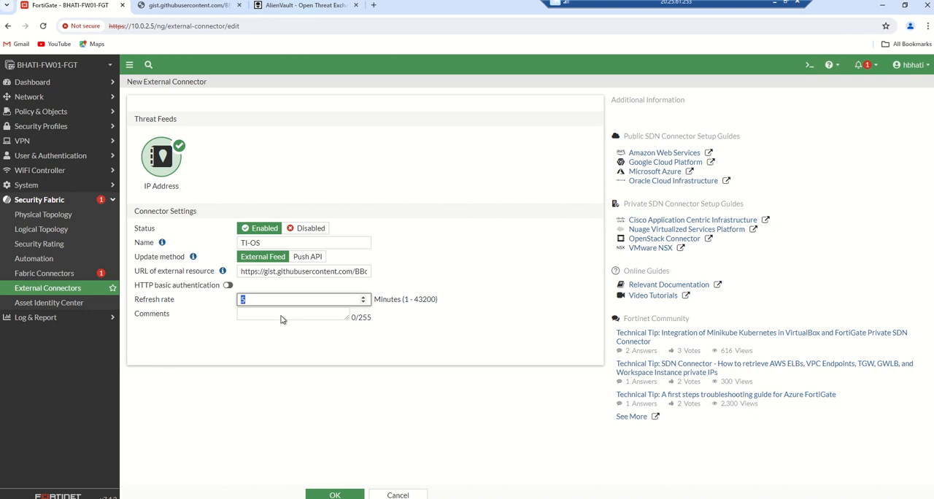
left_click(349, 492)
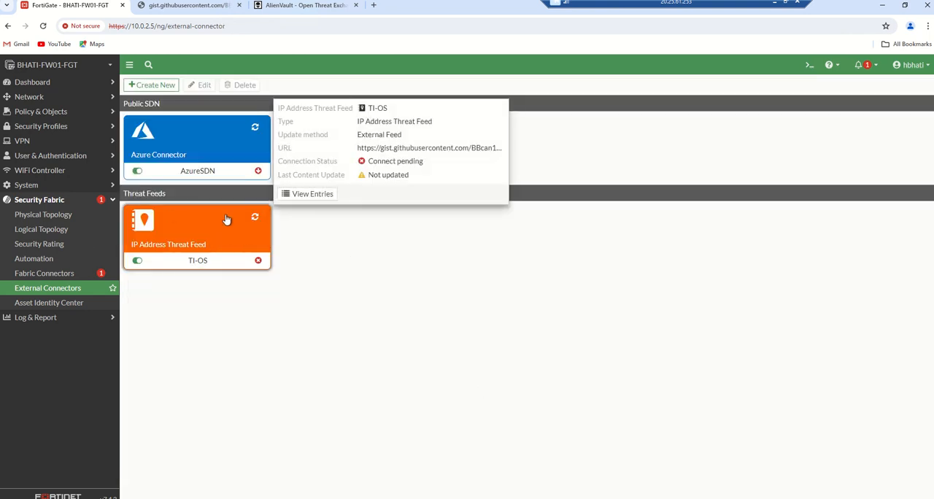
- Start a new firewall policy with port2 as the incoming interface and port1 as the outgoing interface
left_click(46, 117)
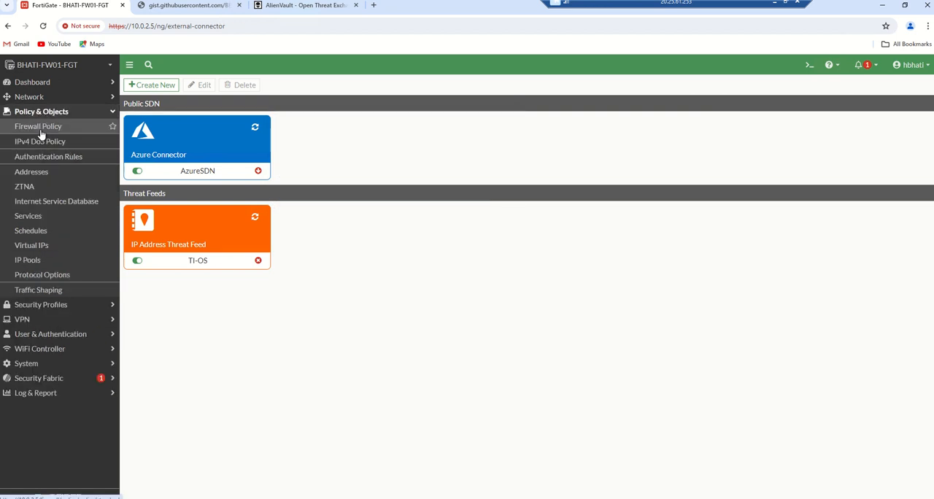
left_click(41, 132)
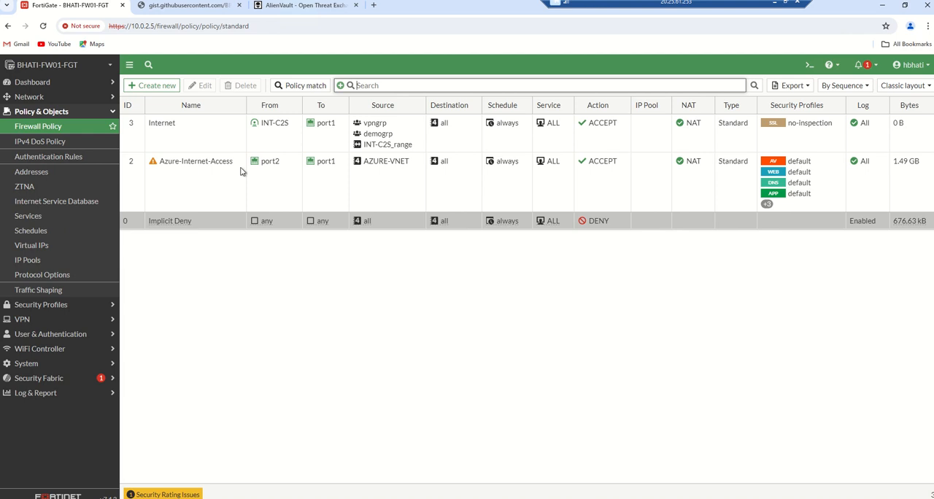
left_click(159, 86)
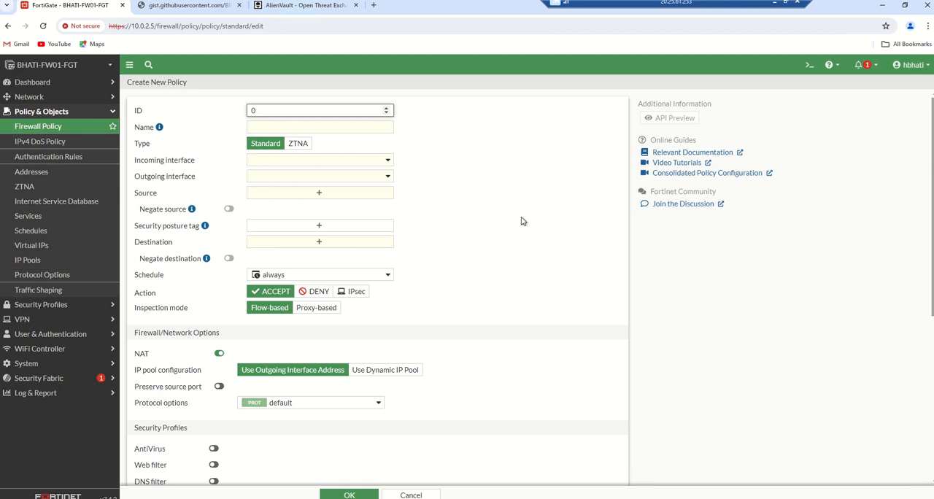
left_click(385, 161)
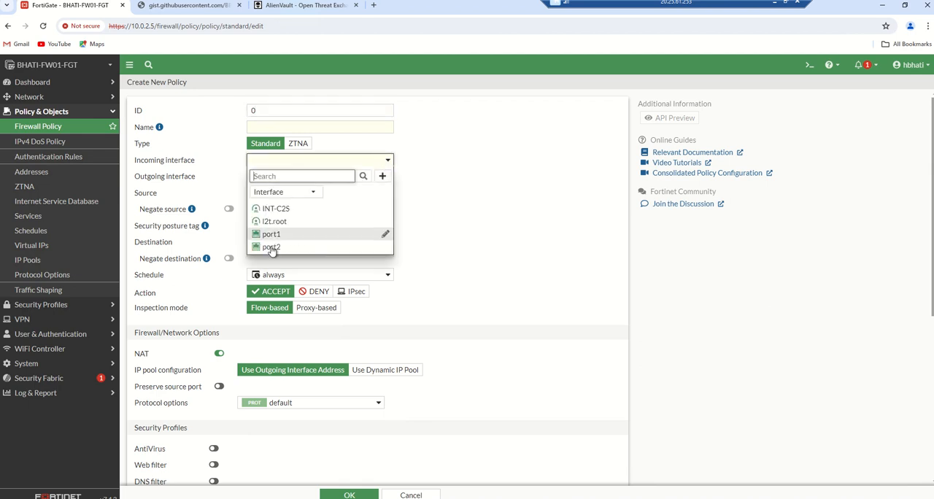
left_click(270, 248)
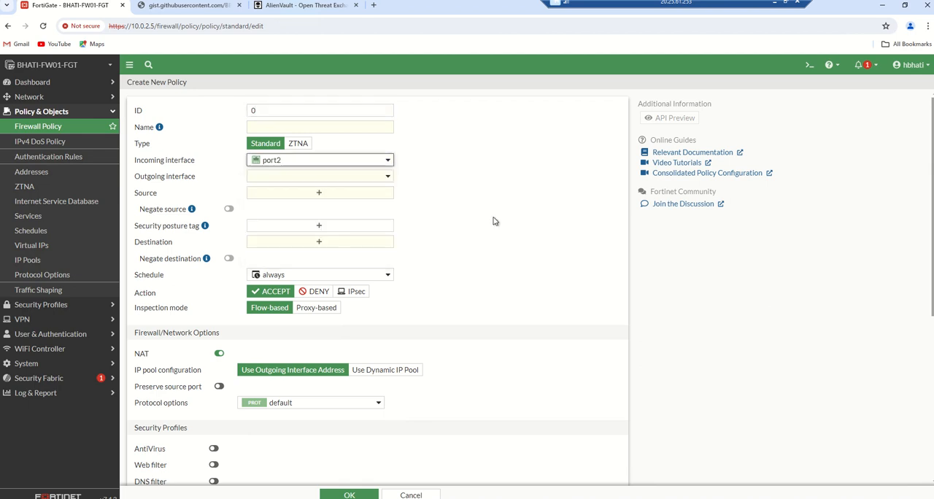
left_click(378, 180)
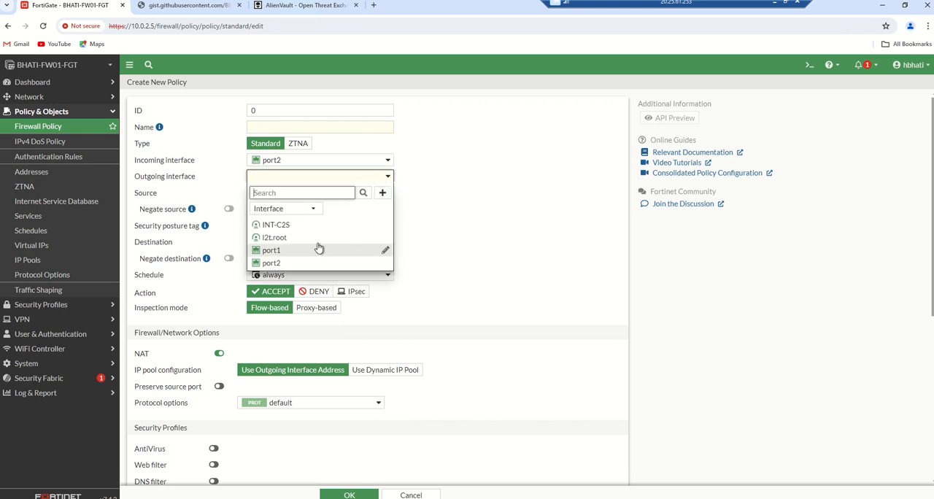
left_click(319, 249)
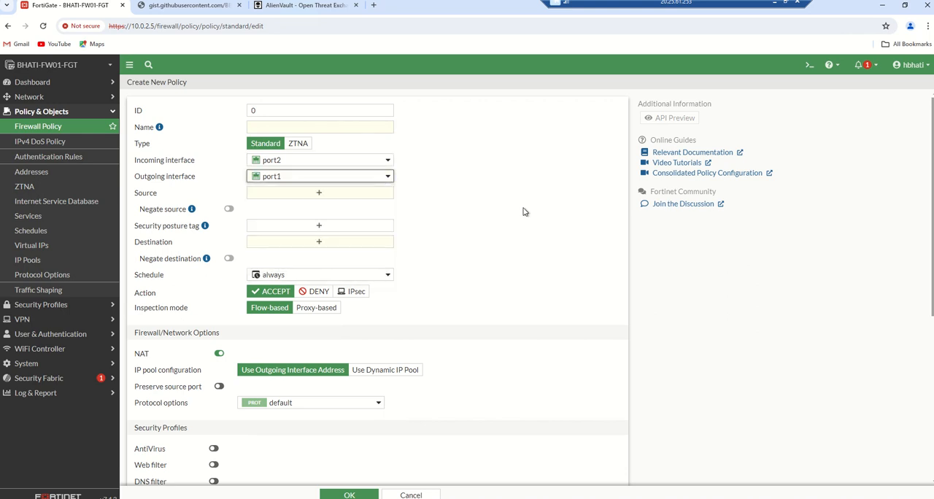
- Name the new firewall policy TI-MAL_IP_BLOCK
left_click(319, 193)
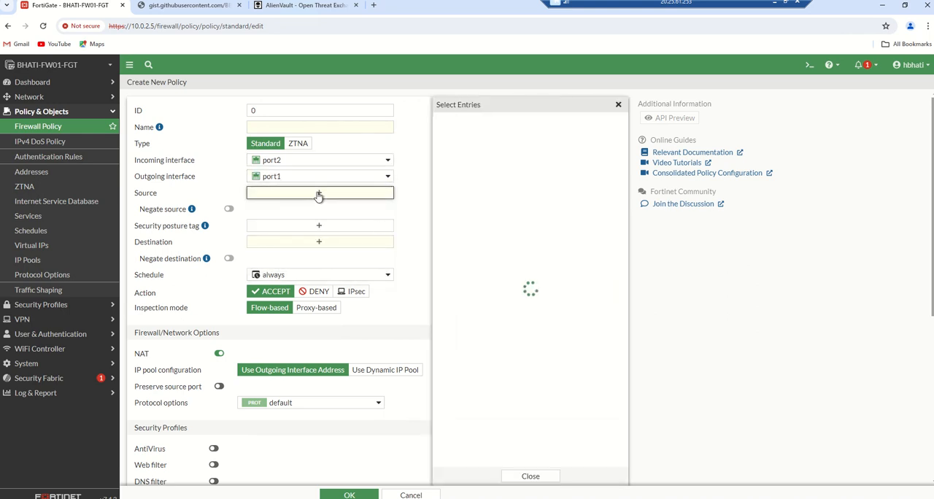
left_click(291, 125)
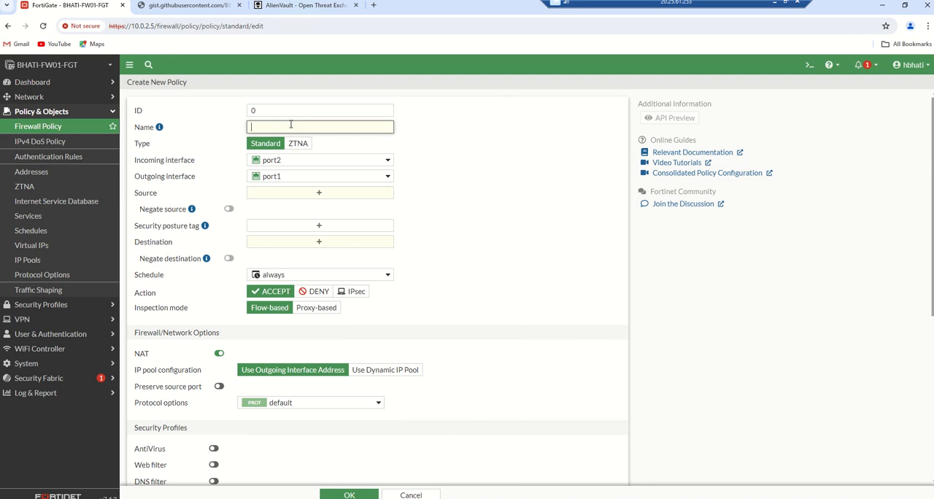
type("TI-MAL_IP_BLOCK")
- Set the policy's source to AZURE-VNET and its destination to the TI-OS address threat feed
left_click(321, 194)
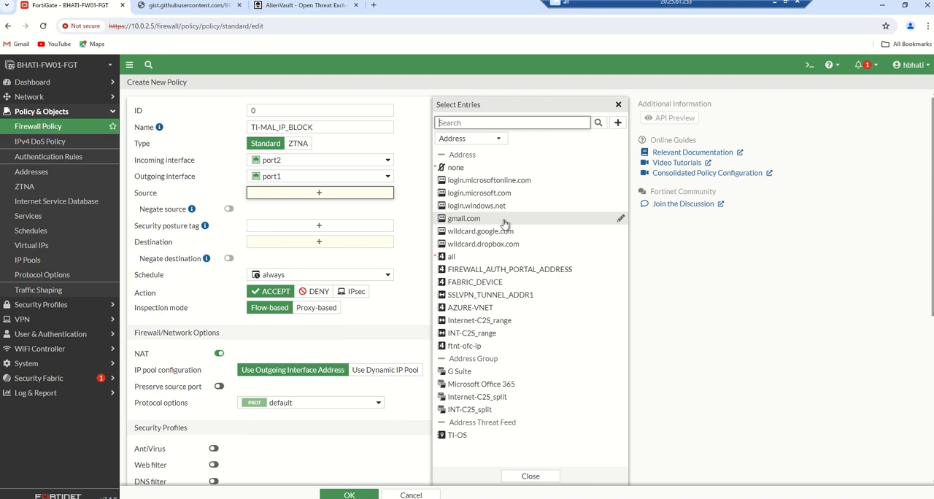
left_click(471, 309)
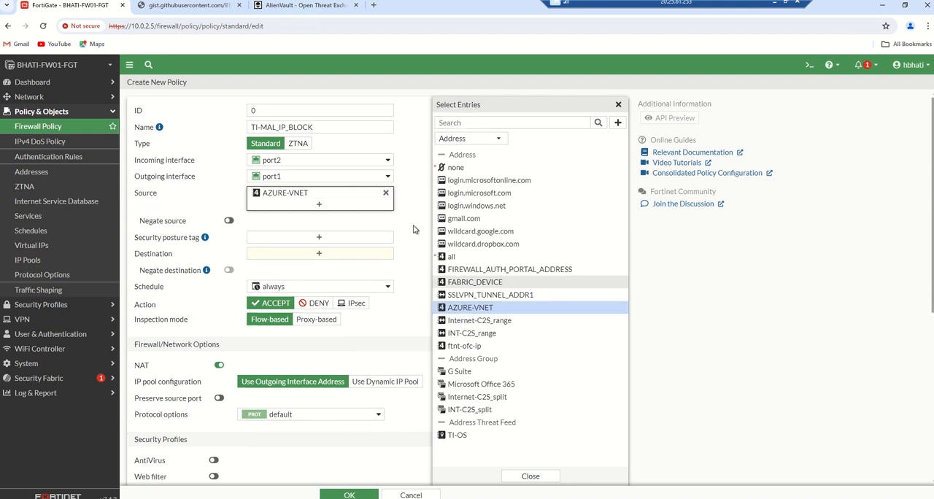
left_click(399, 190)
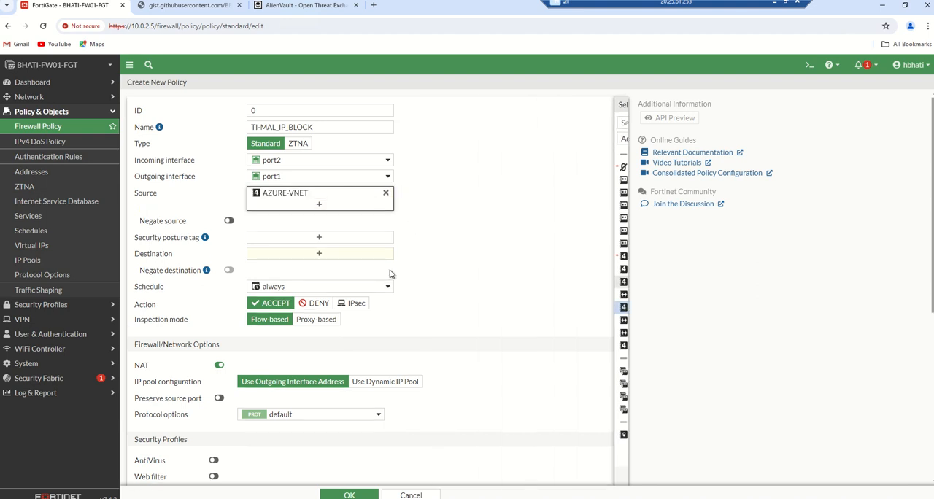
left_click(318, 255)
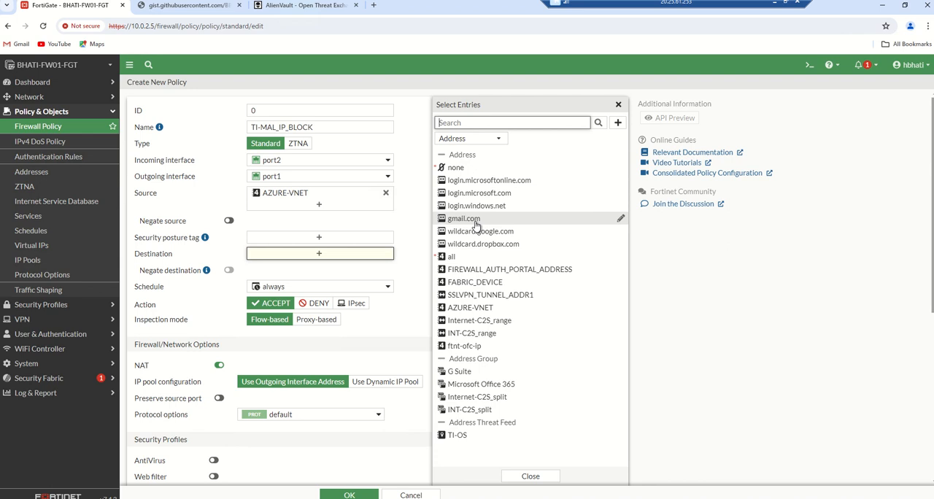
left_click(456, 435)
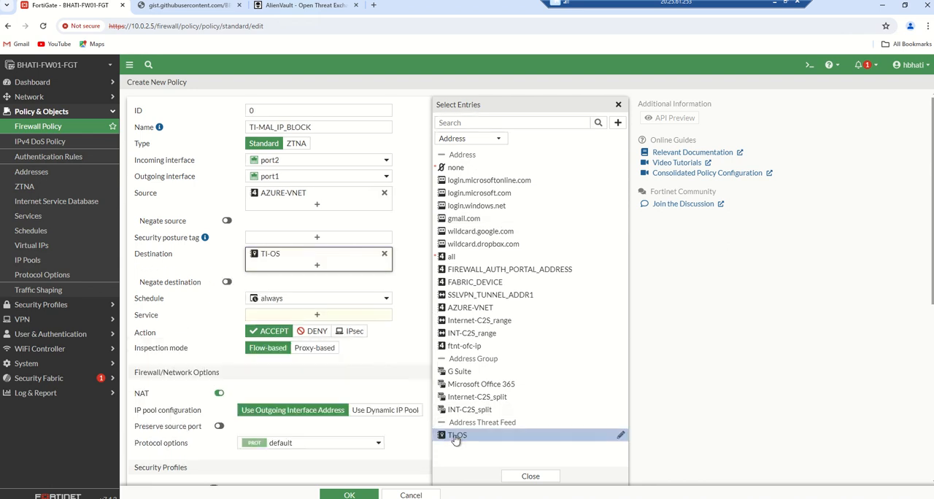
left_click(419, 288)
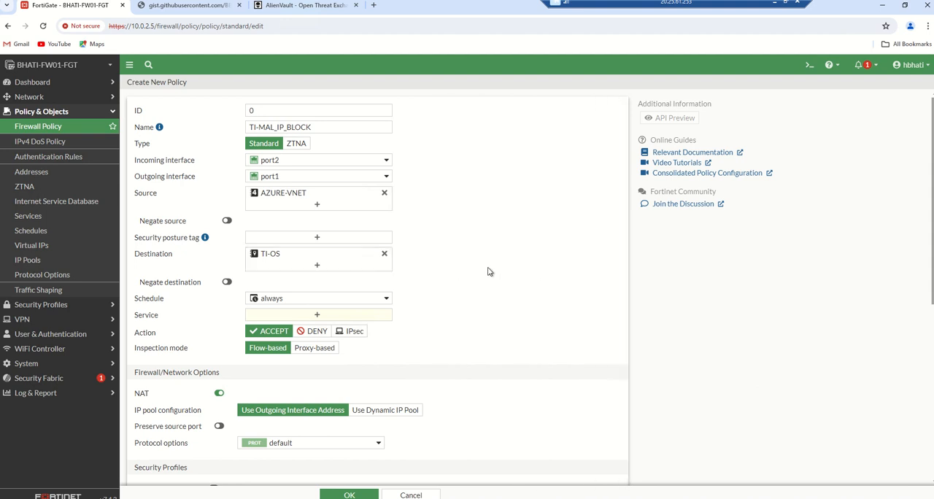
- Set the policy's action to DENY and its service to ALL
left_click(323, 334)
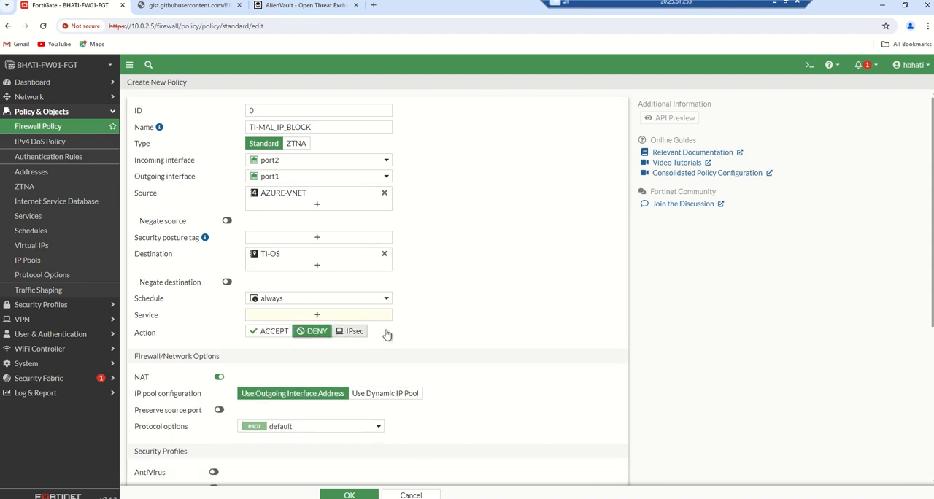
left_click(318, 316)
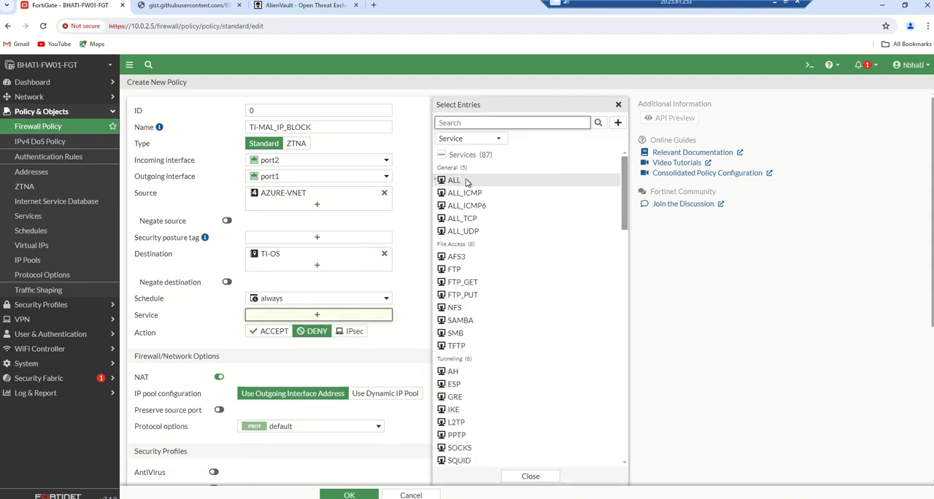
left_click(466, 183)
left_click(418, 283)
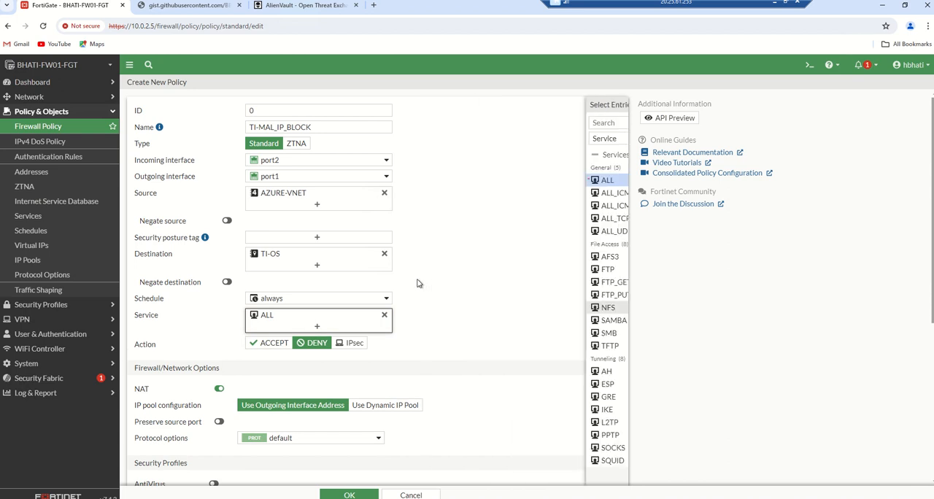
- Turn on logging of violation traffic for the TI-MAL_IP_BLOCK policy and save it
scroll(478, 262, "down", 3)
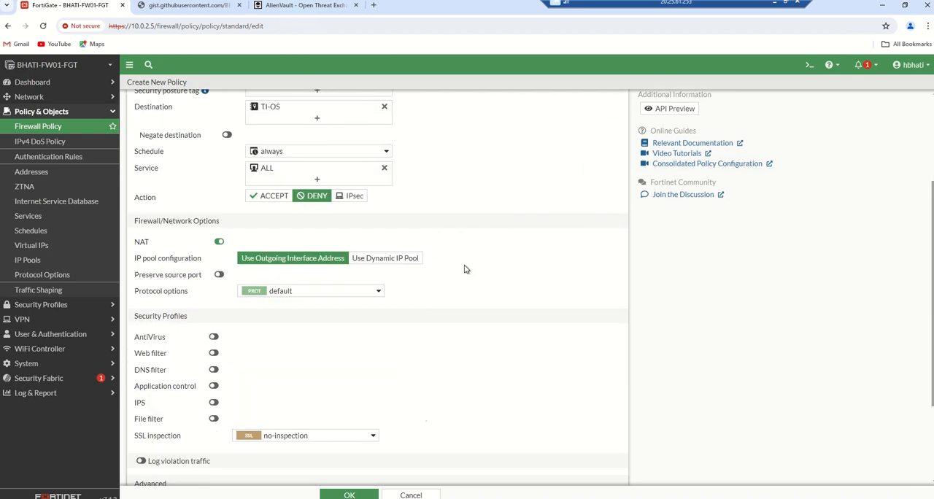
scroll(472, 270, "down", 2)
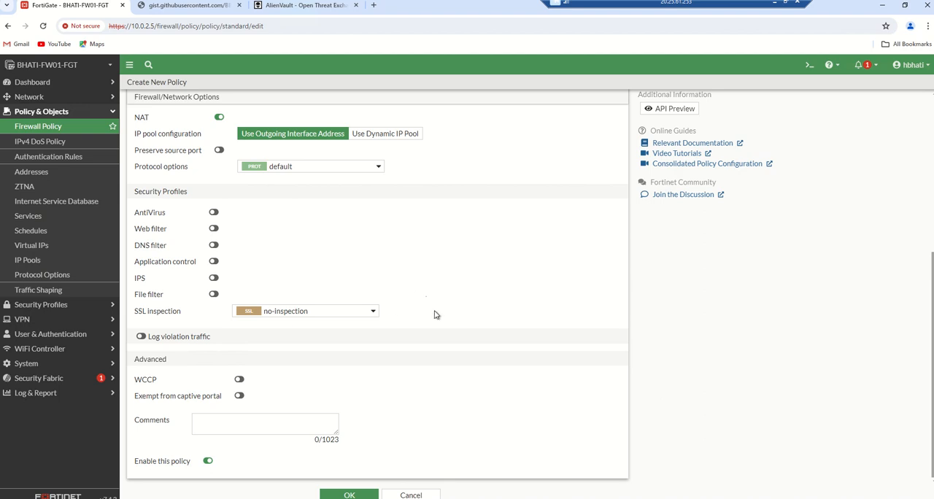
left_click(141, 337)
left_click(350, 495)
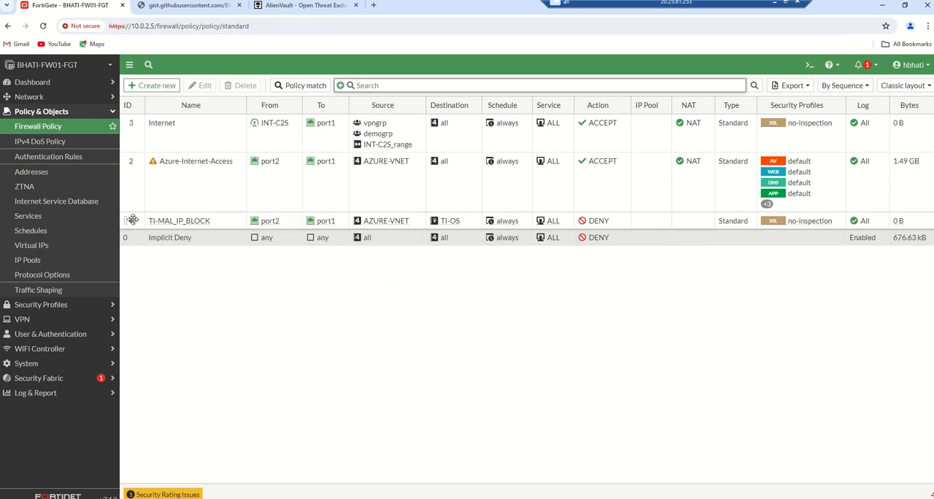
- Move the TI-MAL_IP_BLOCK policy above the Internet policy and check the running ping to 5.9.188.148 in Command Prompt
left_click_drag(132, 220, 132, 119)
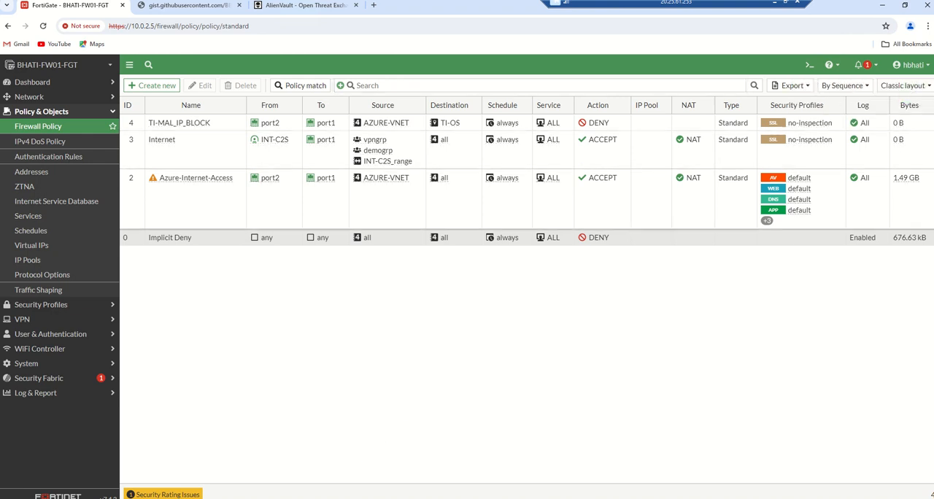
key("alt+Tab")
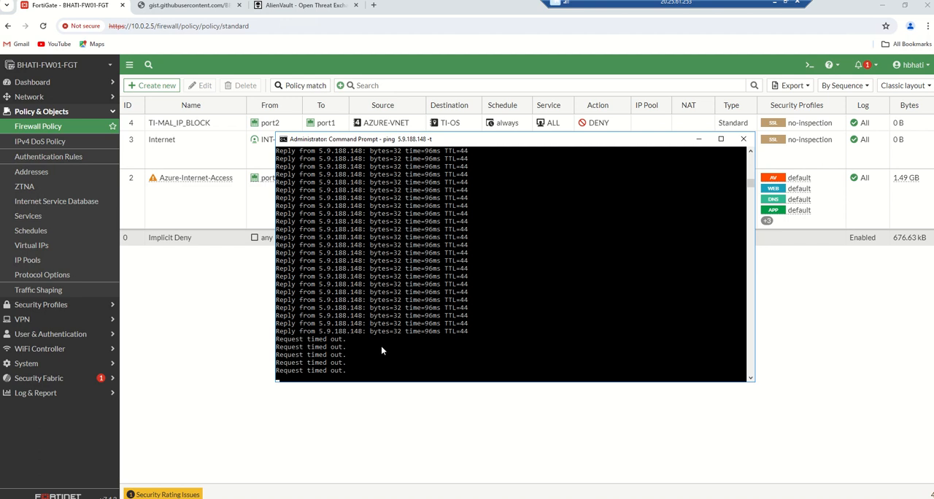
- Review the raw threat list and its address in the browser, and return to FortiGate's firewall policies
left_click(196, 5)
left_click(211, 27)
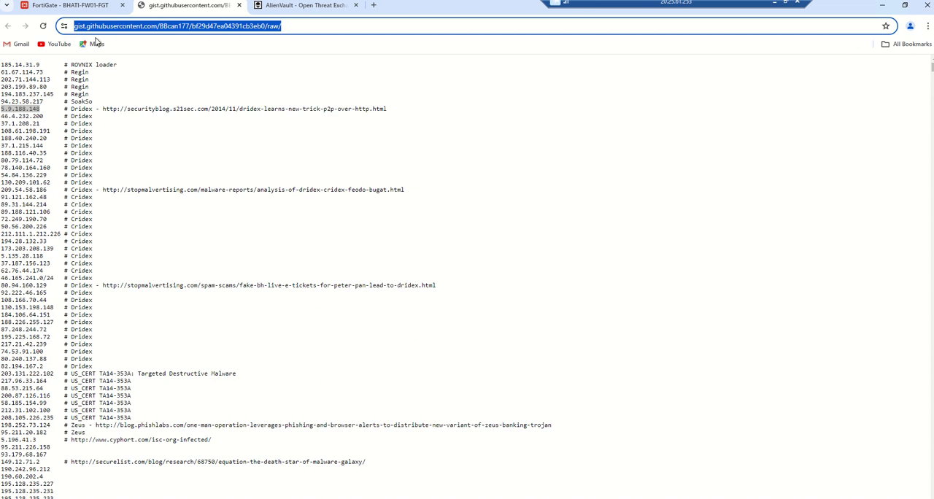
left_click(66, 6)
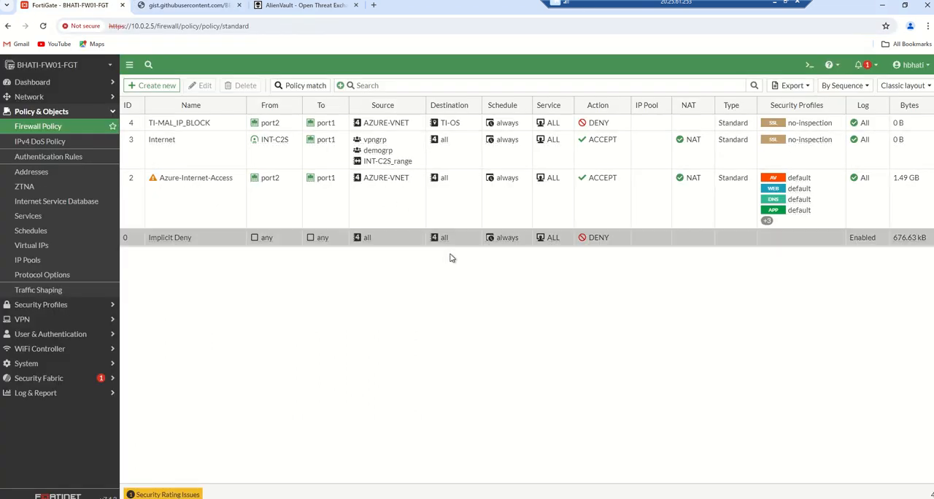